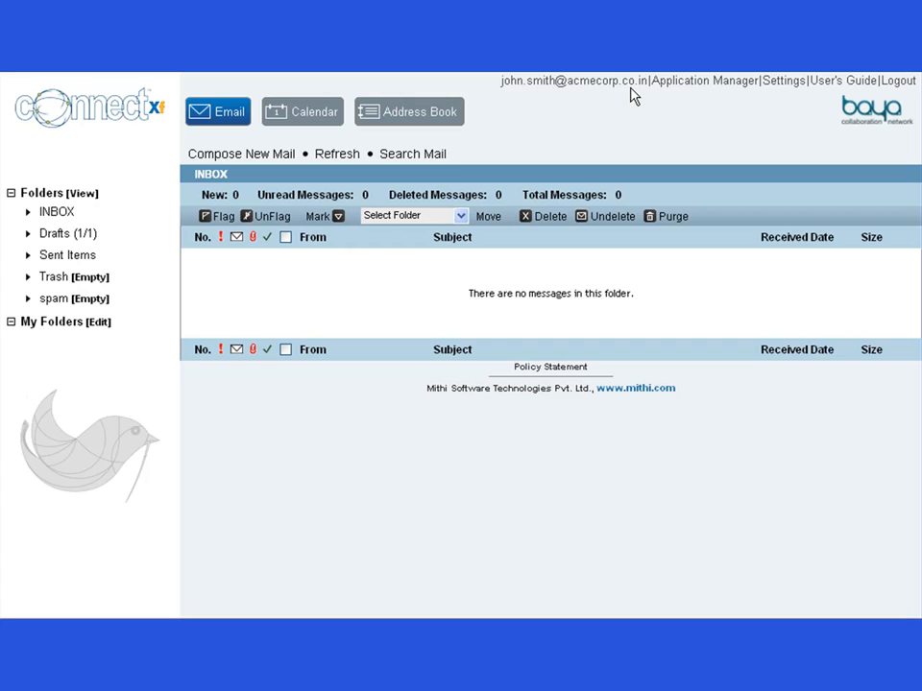
# Open the Application Manager and display the properties of the developercos class of service under the acmecorp.co.in domain in the entity view.
pyautogui.click(698, 83)
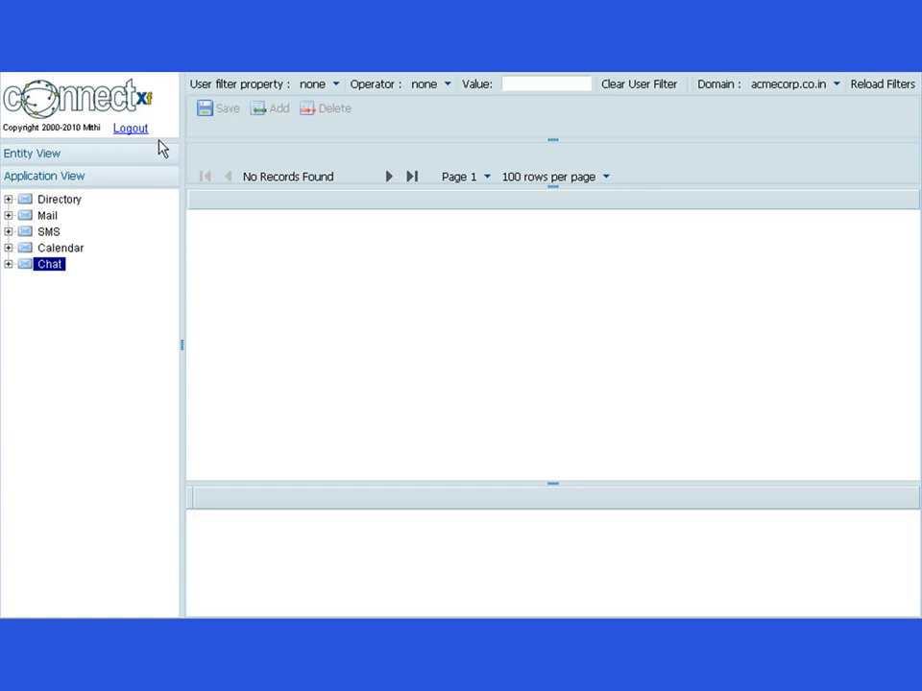
pyautogui.click(35, 160)
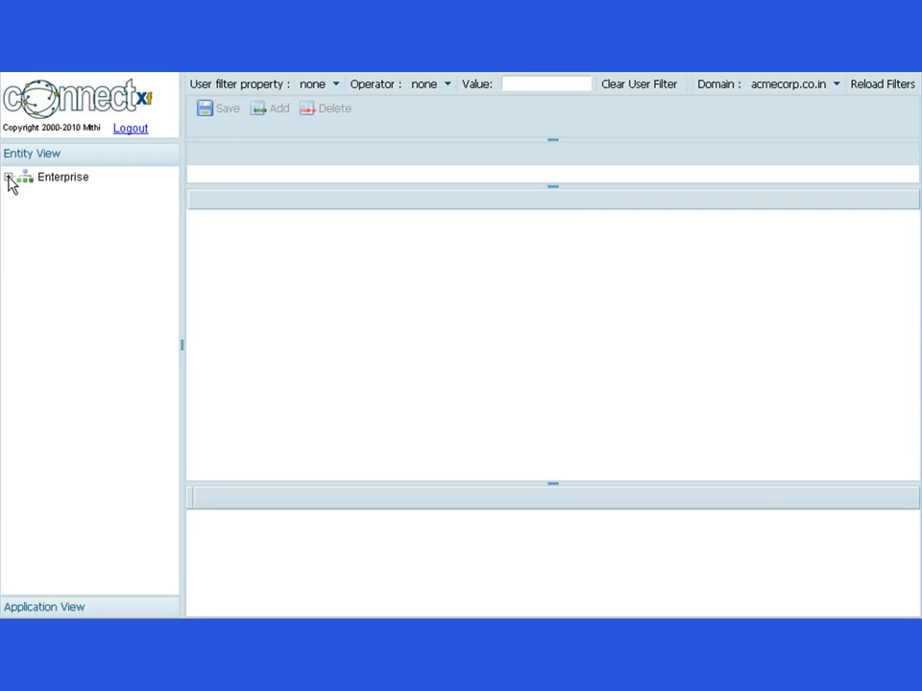
pyautogui.click(9, 178)
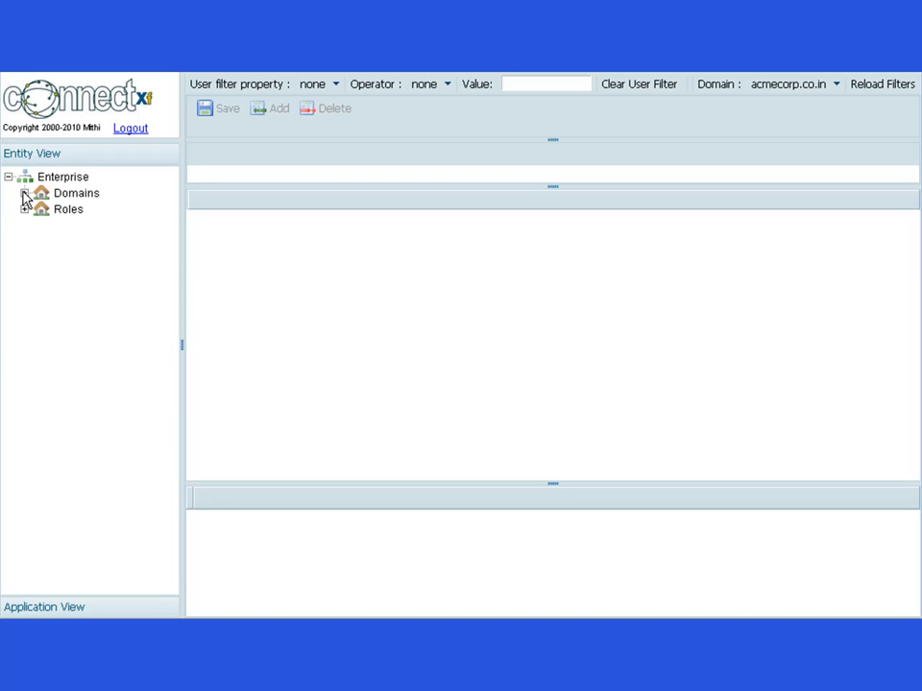
pyautogui.click(24, 194)
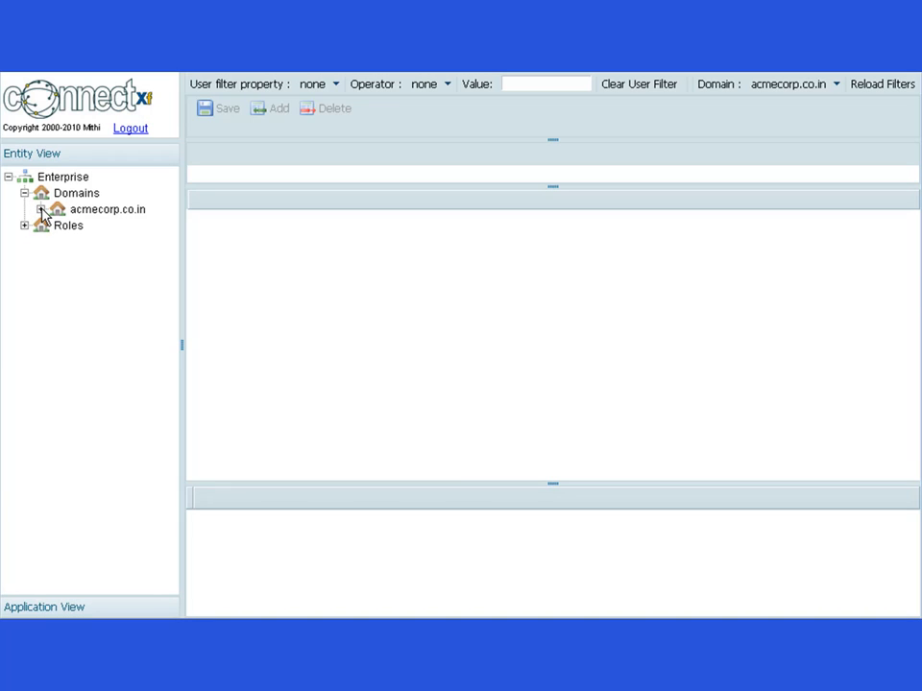
pyautogui.click(40, 209)
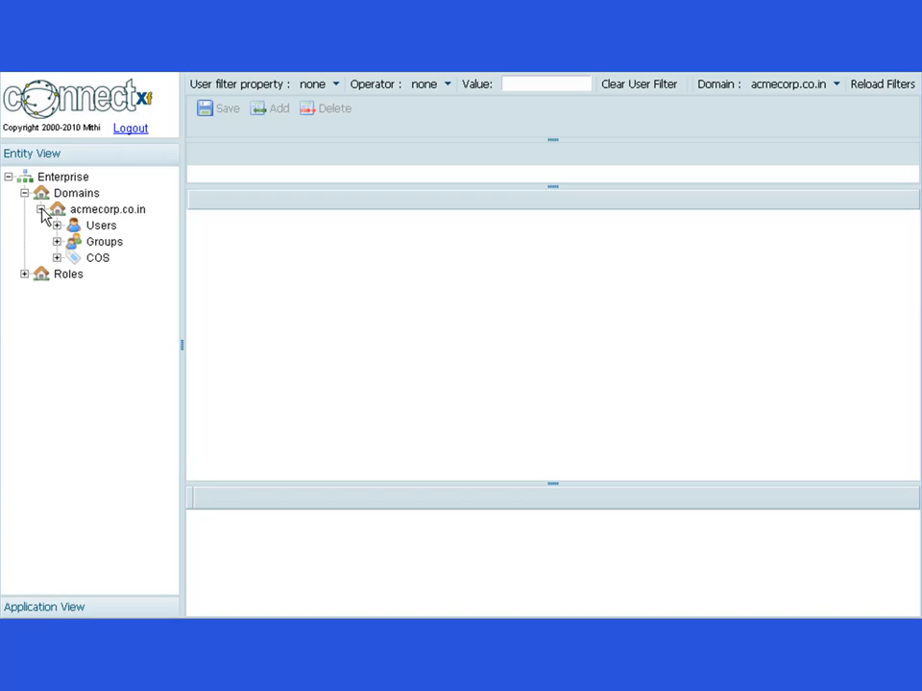
pyautogui.click(56, 259)
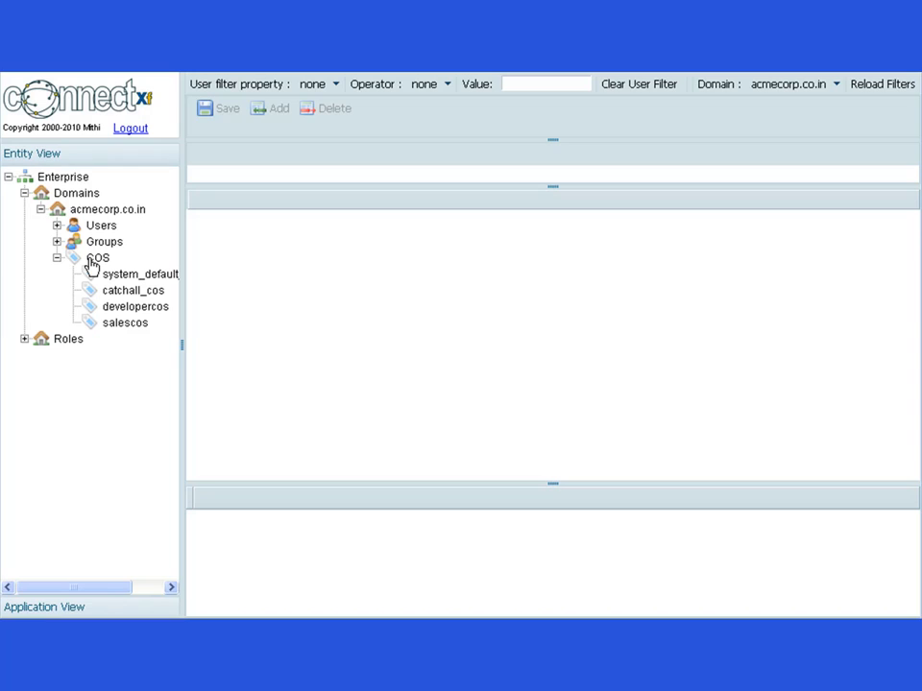
pyautogui.click(93, 260)
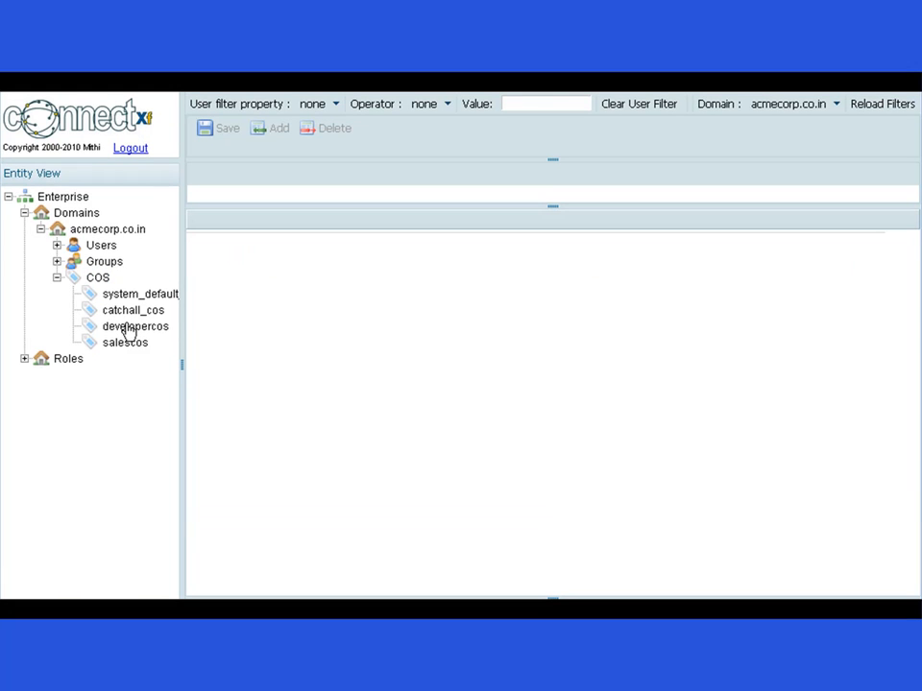
pyautogui.click(127, 327)
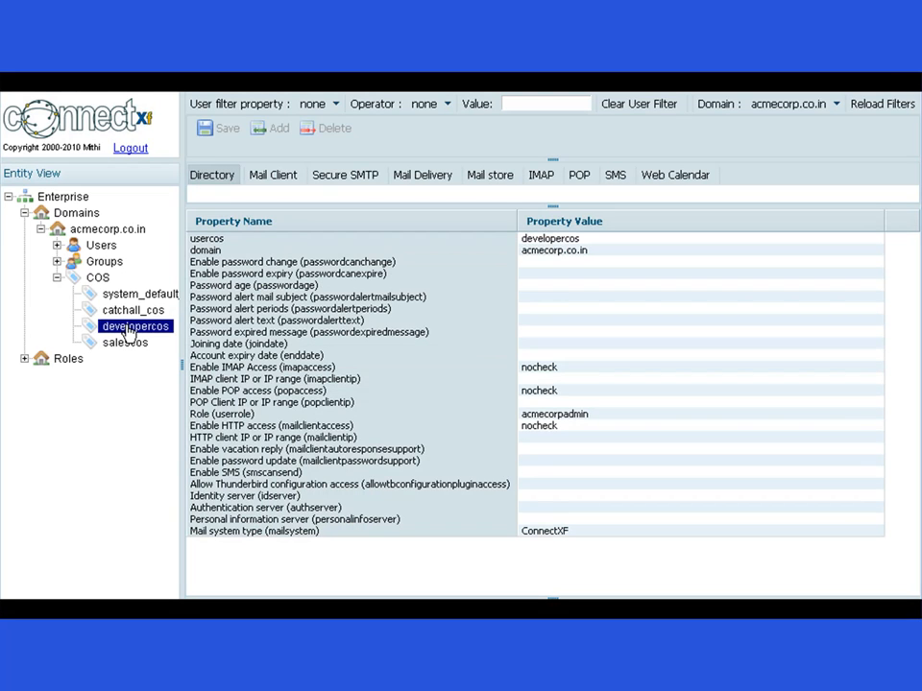
# In the Secure SMTP properties of developercos, set the default action when the user is a sender to Block and save.
pyautogui.click(344, 178)
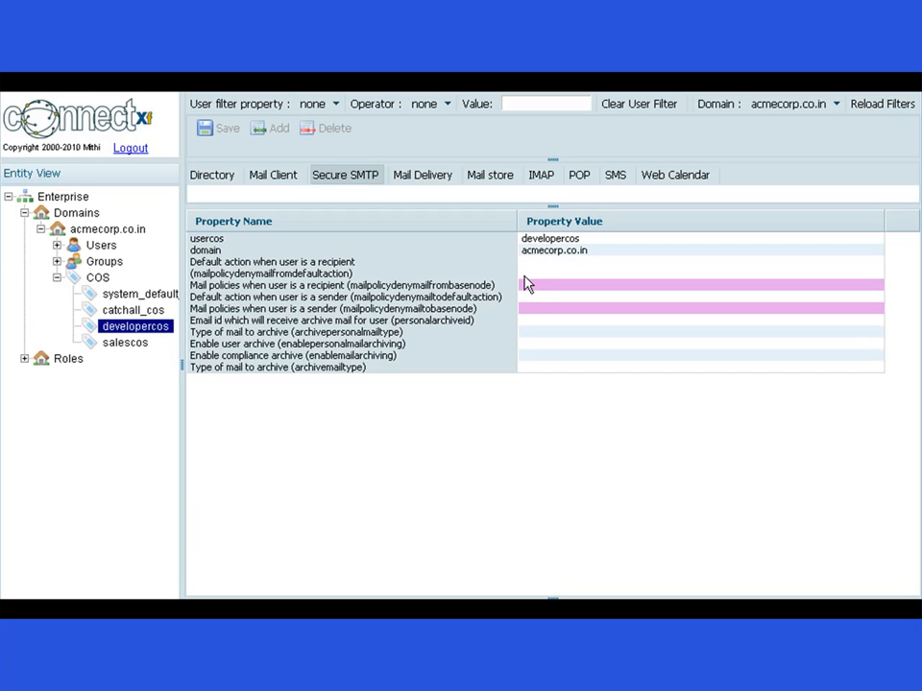
pyautogui.click(535, 303)
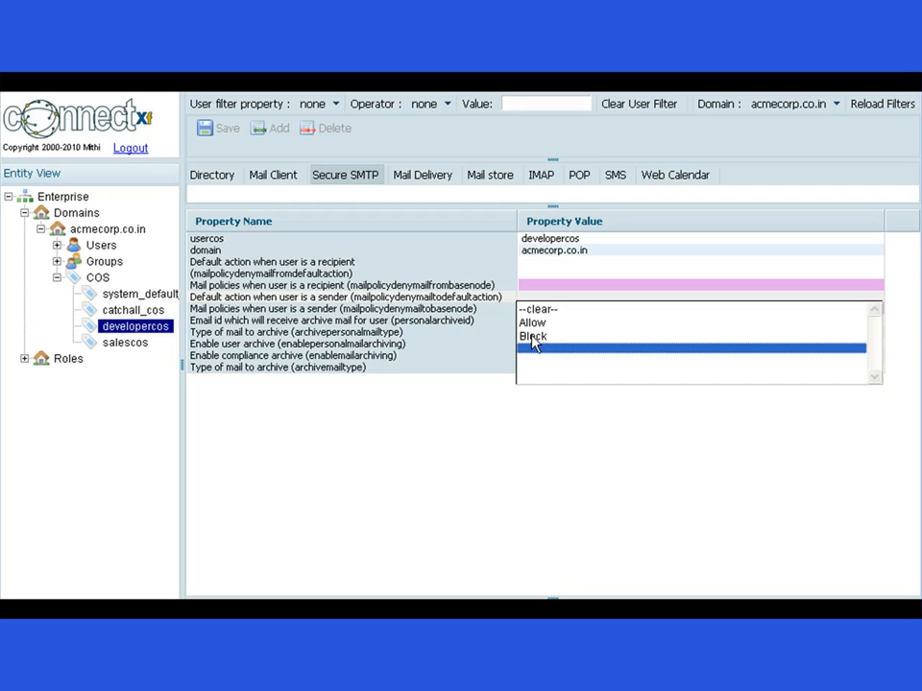
pyautogui.click(534, 338)
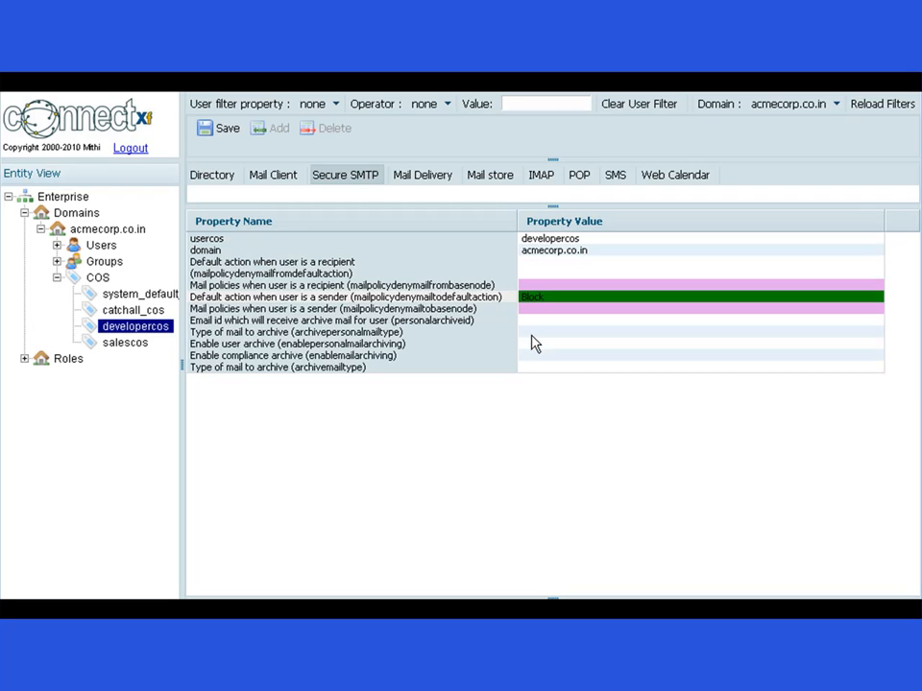
pyautogui.click(222, 133)
# Set the default action when the user is a recipient to Allow and save the change.
pyautogui.click(533, 269)
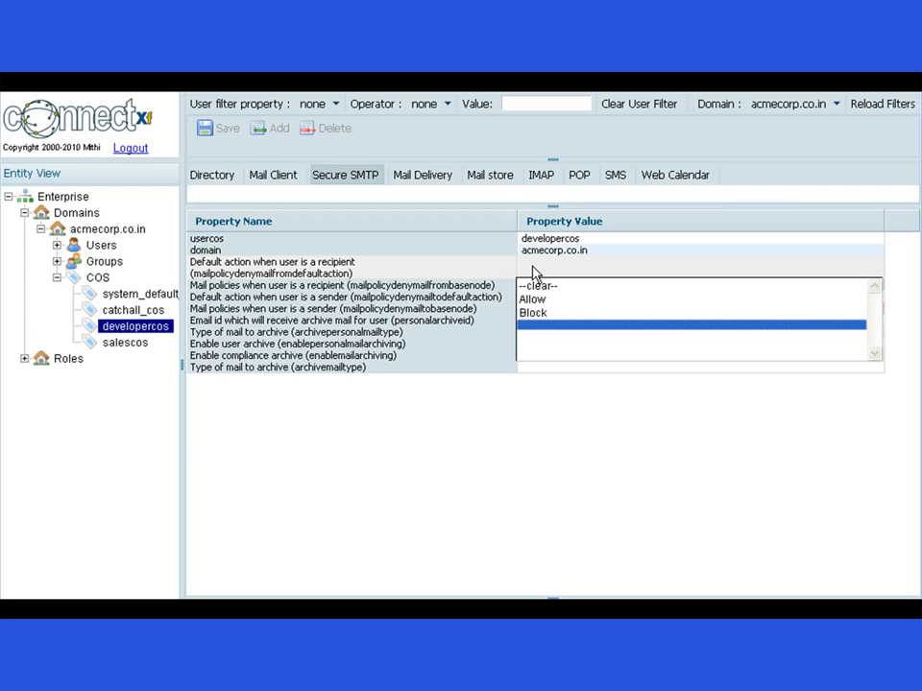
pyautogui.click(532, 298)
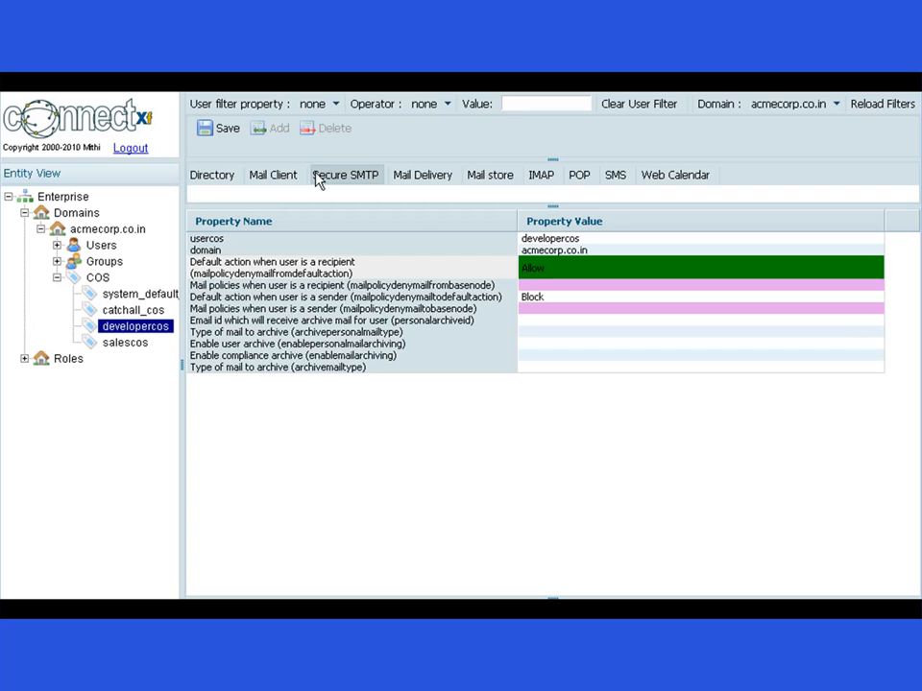
pyautogui.click(207, 132)
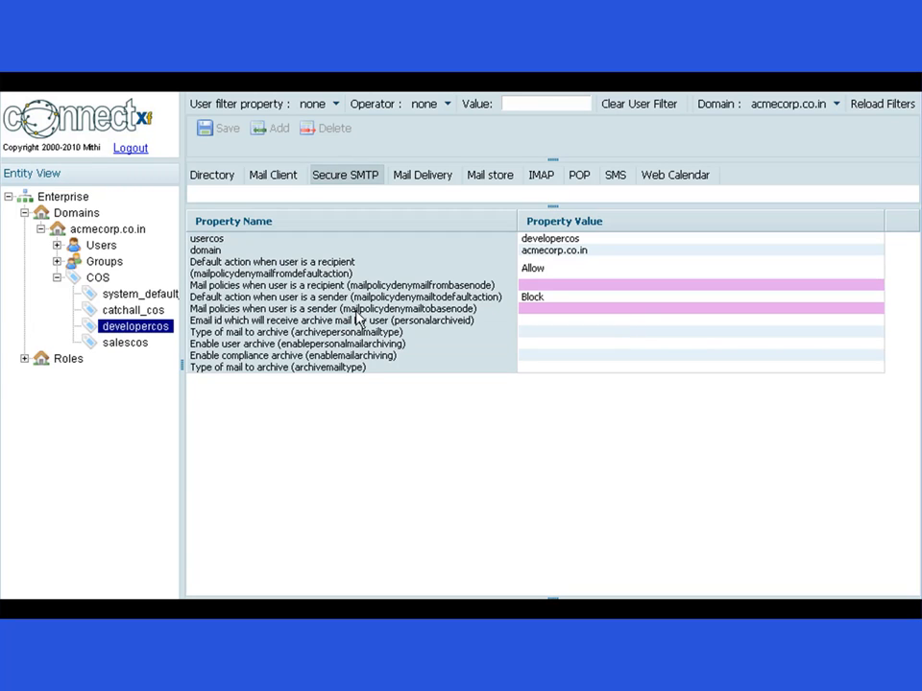
# Add a mail policy for the user as sender, described as "Allow mail only to local domain", and set it to Enabled.
pyautogui.click(530, 309)
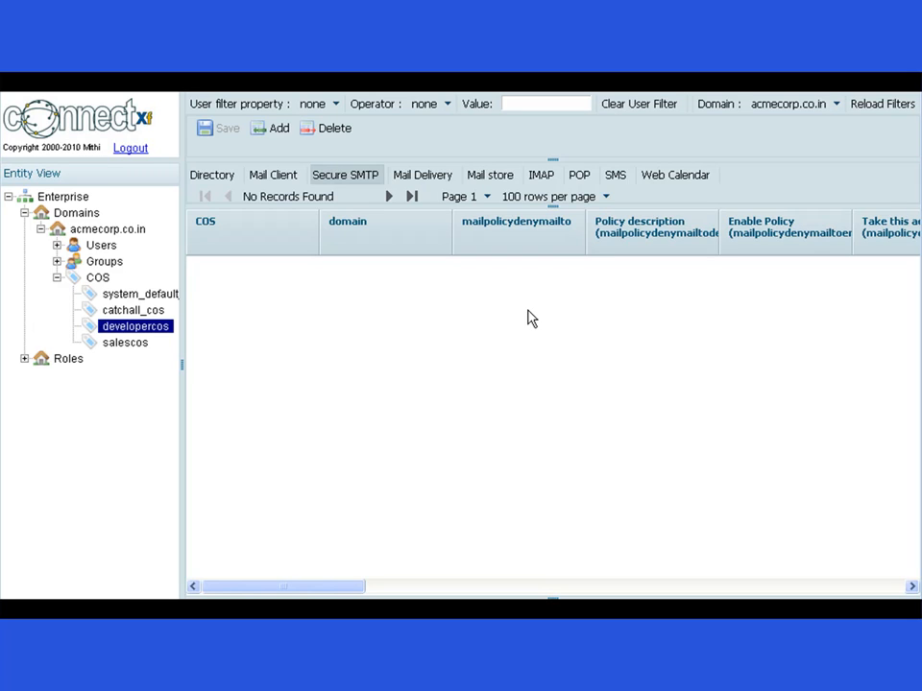
pyautogui.click(273, 132)
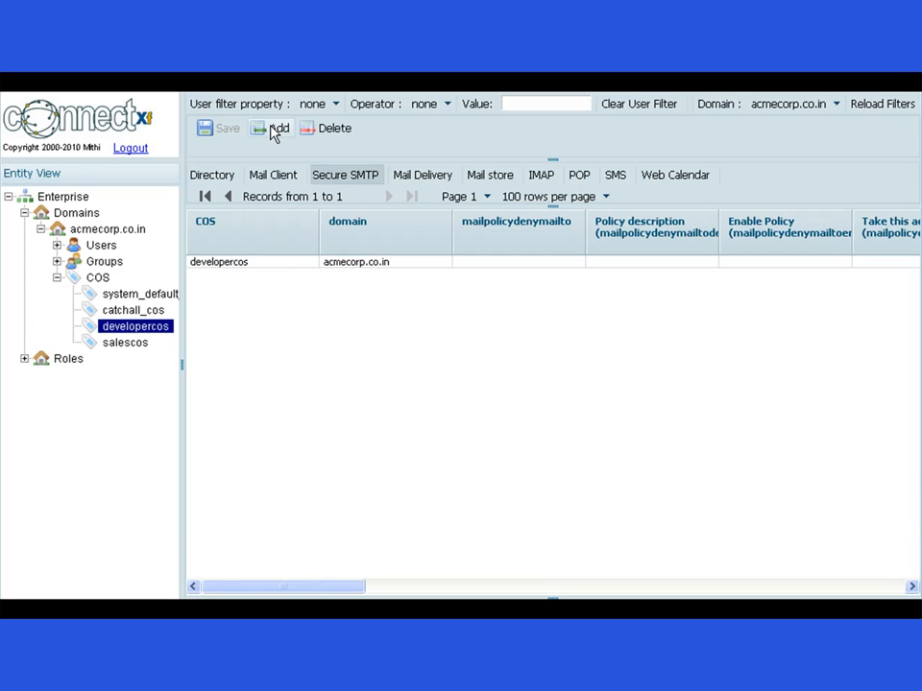
pyautogui.click(605, 261)
pyautogui.write('Al')
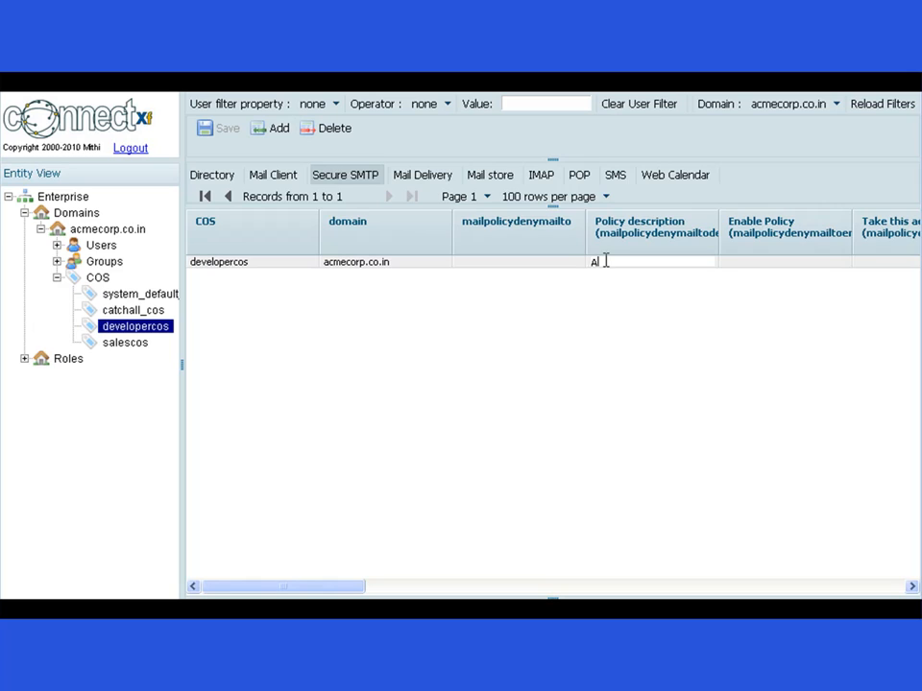
pyautogui.write('low mail only to local d')
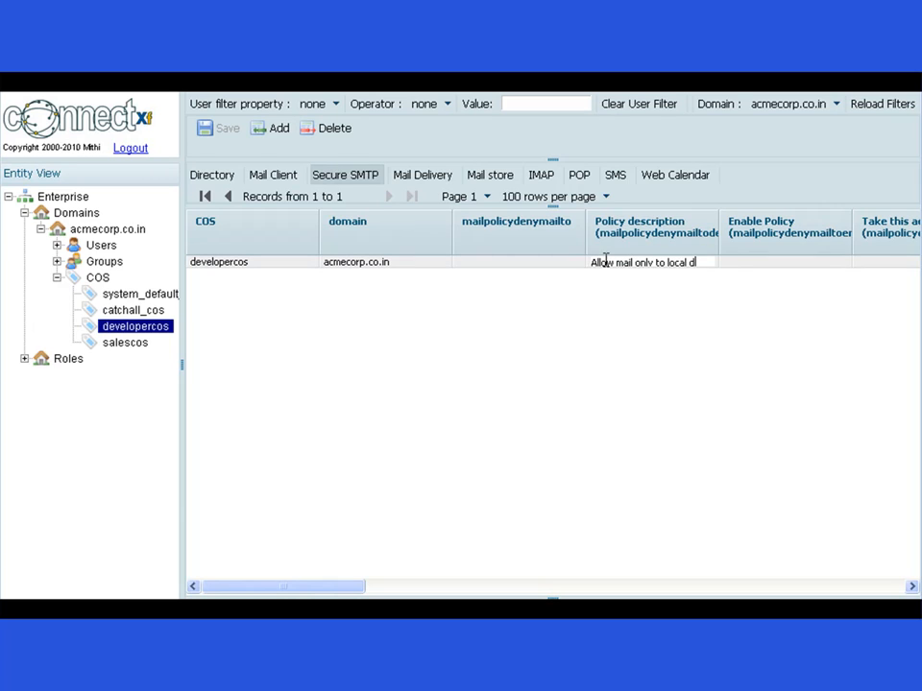
pyautogui.write('omain')
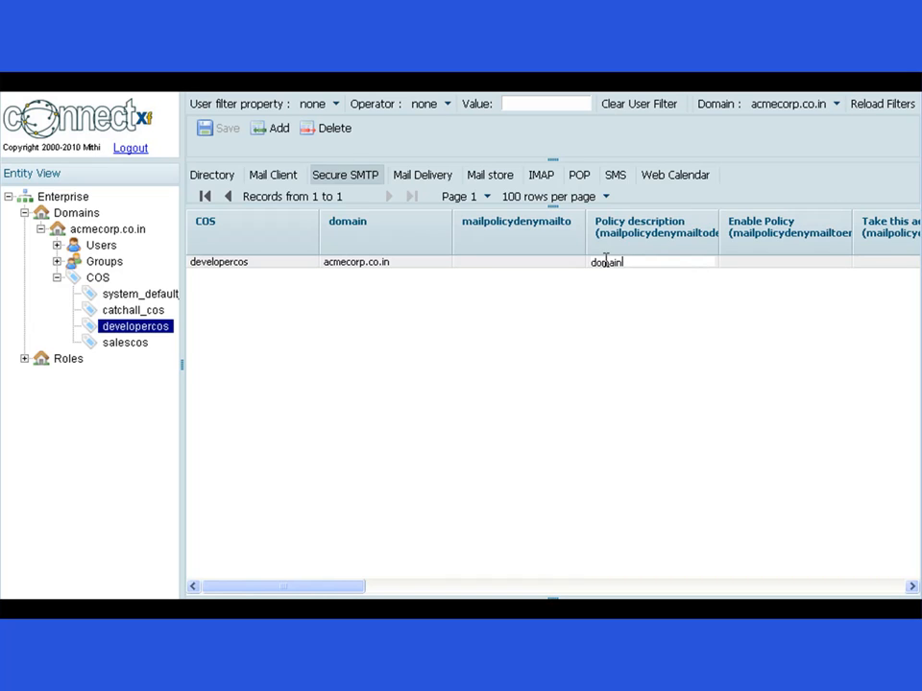
pyautogui.click(760, 265)
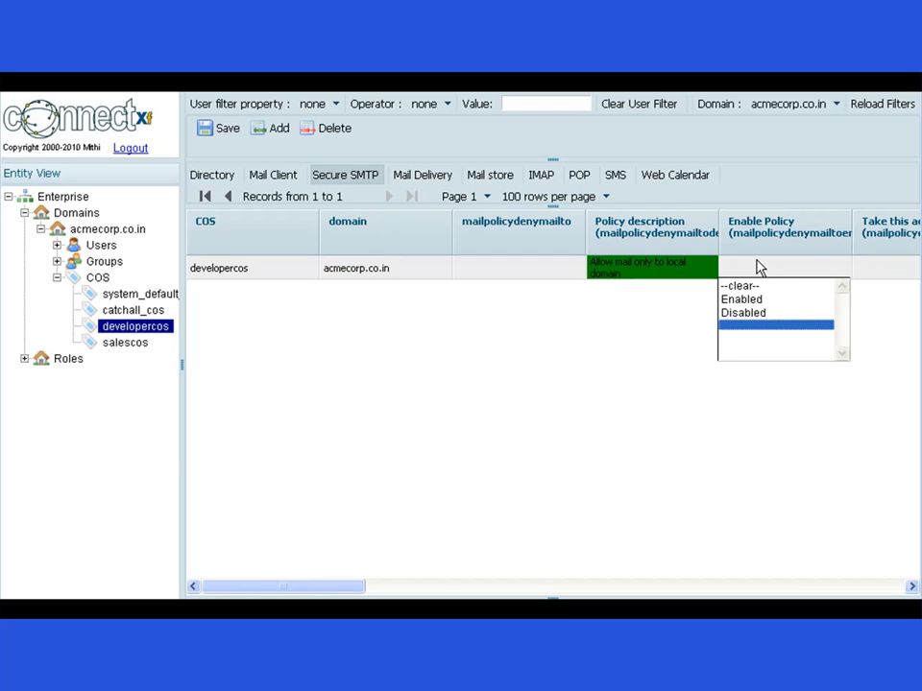
pyautogui.click(755, 301)
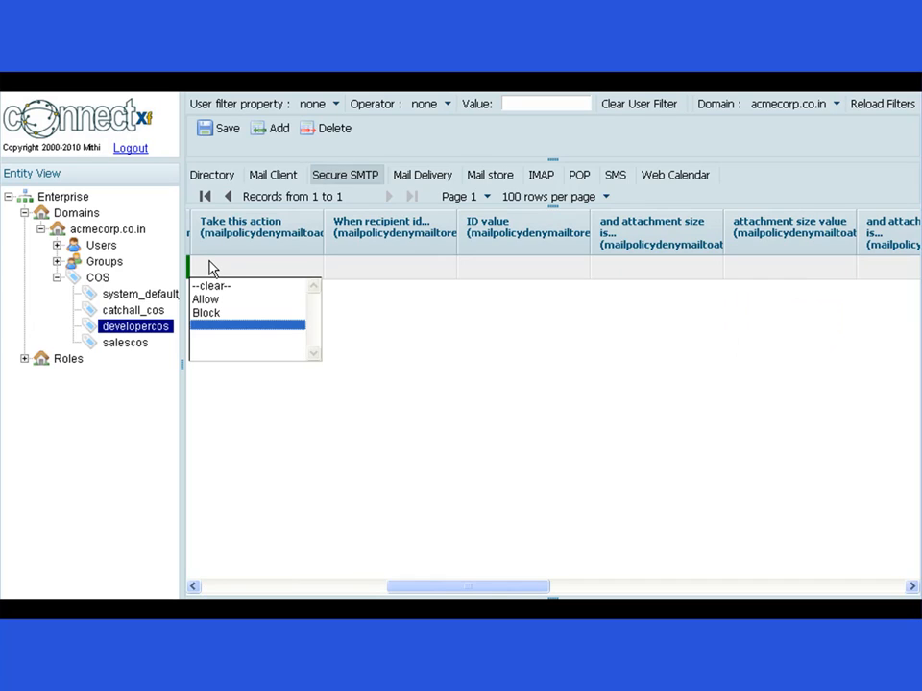
# Set the policy's action to Allow when the recipient id is in domain acmecorp.co.in, and save the policy.
pyautogui.click(210, 299)
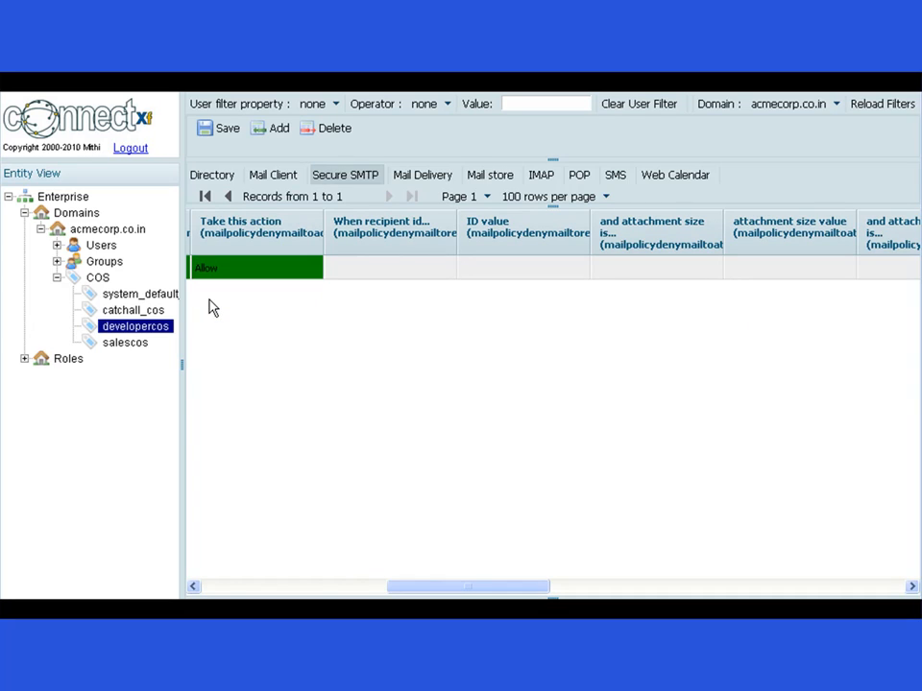
pyautogui.click(353, 270)
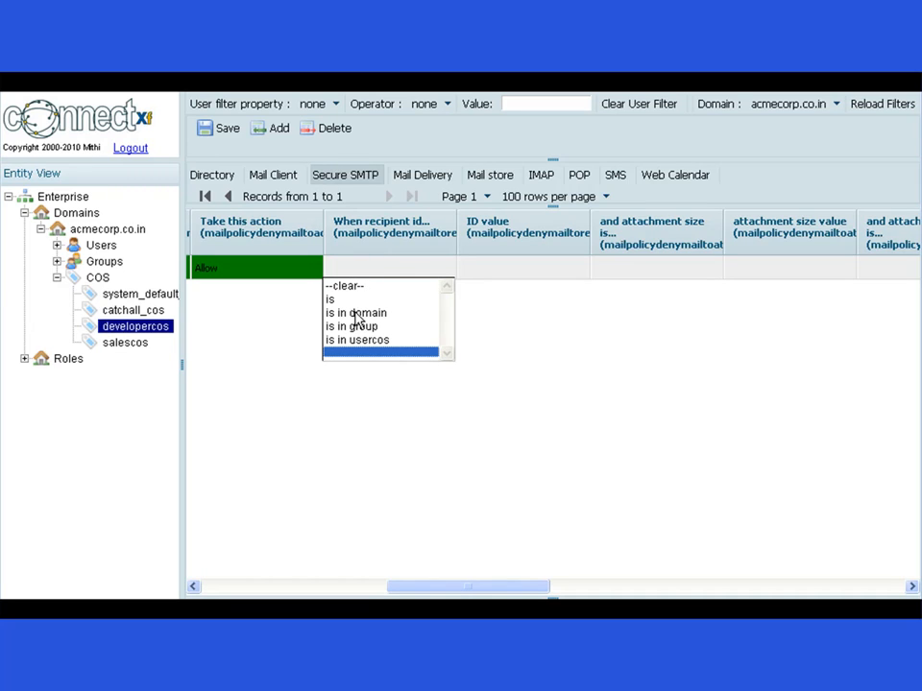
pyautogui.click(355, 313)
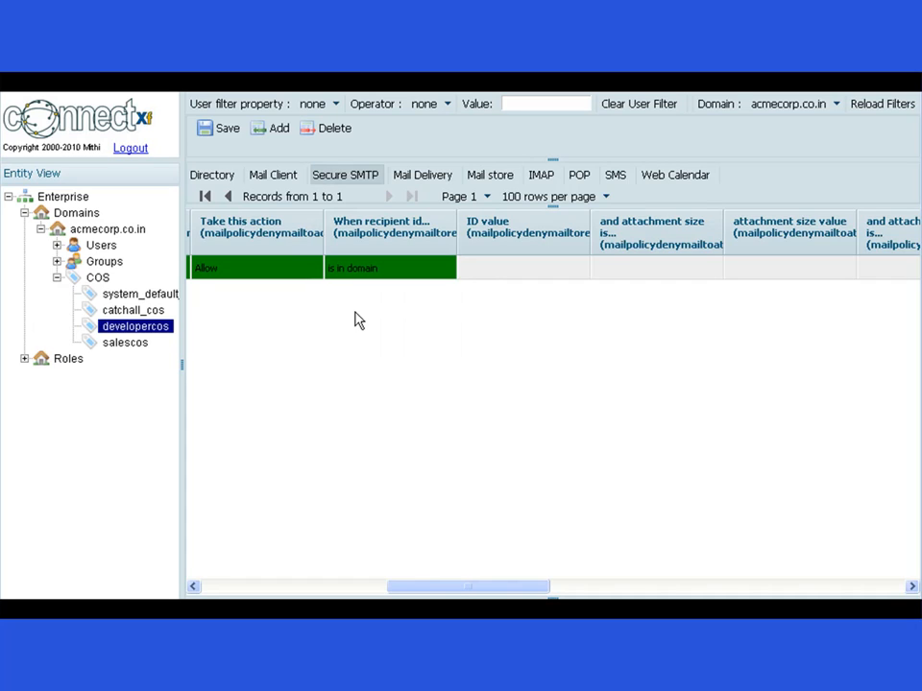
pyautogui.click(504, 267)
pyautogui.write('acmecor')
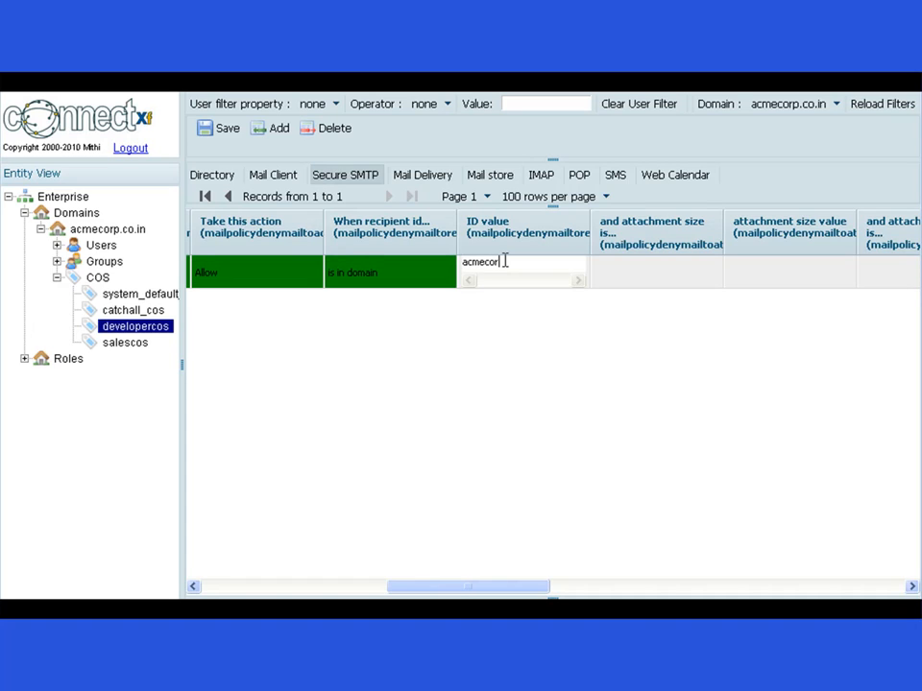
pyautogui.write('p.co.in')
pyautogui.click(223, 130)
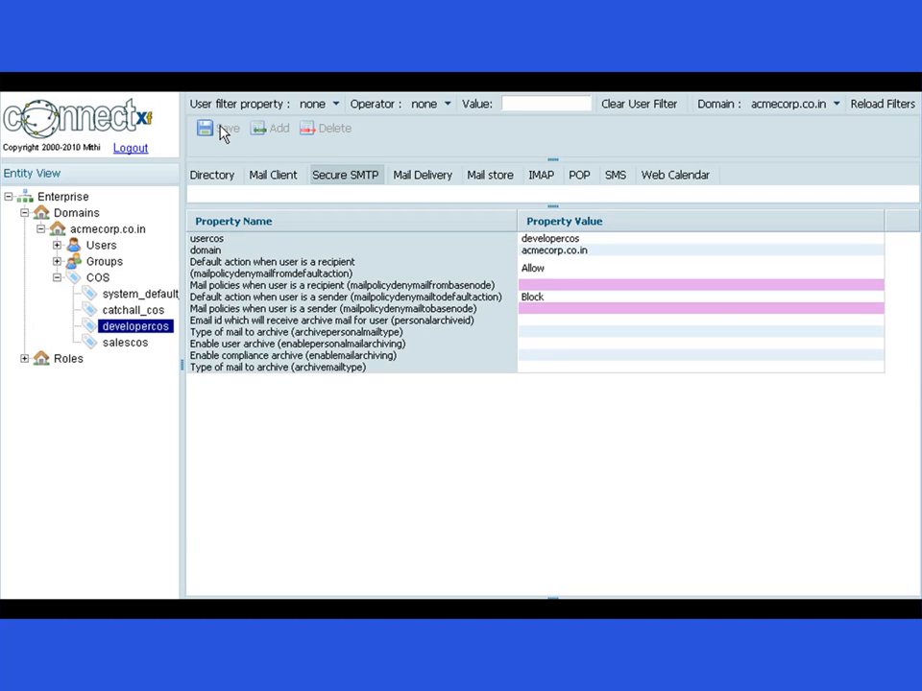
# Reopen the sender mail policies in the Secure SMTP properties of developercos to review the saved policy record.
pyautogui.click(132, 332)
pyautogui.click(351, 178)
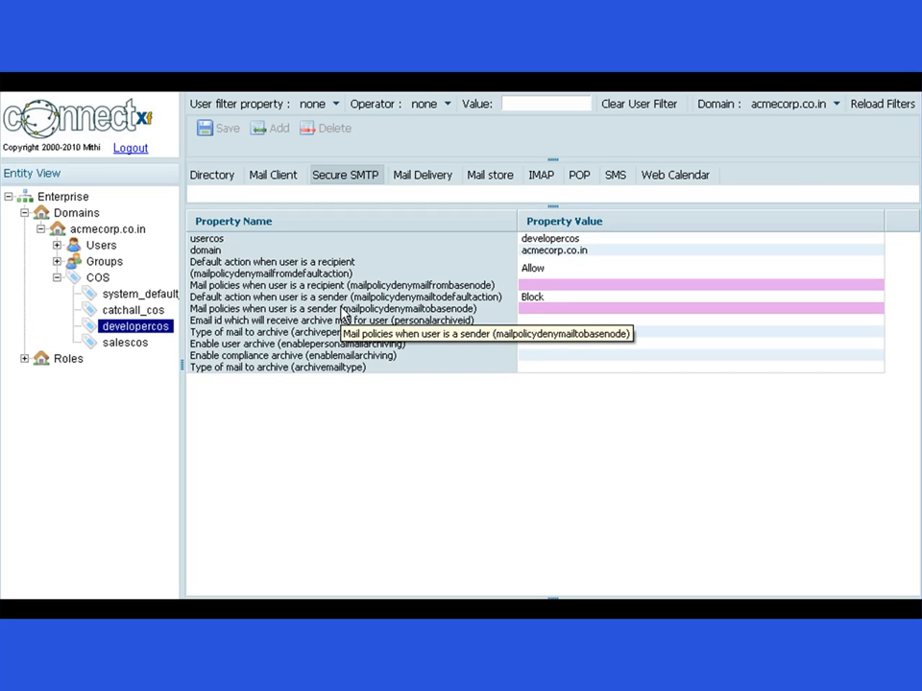
pyautogui.click(543, 310)
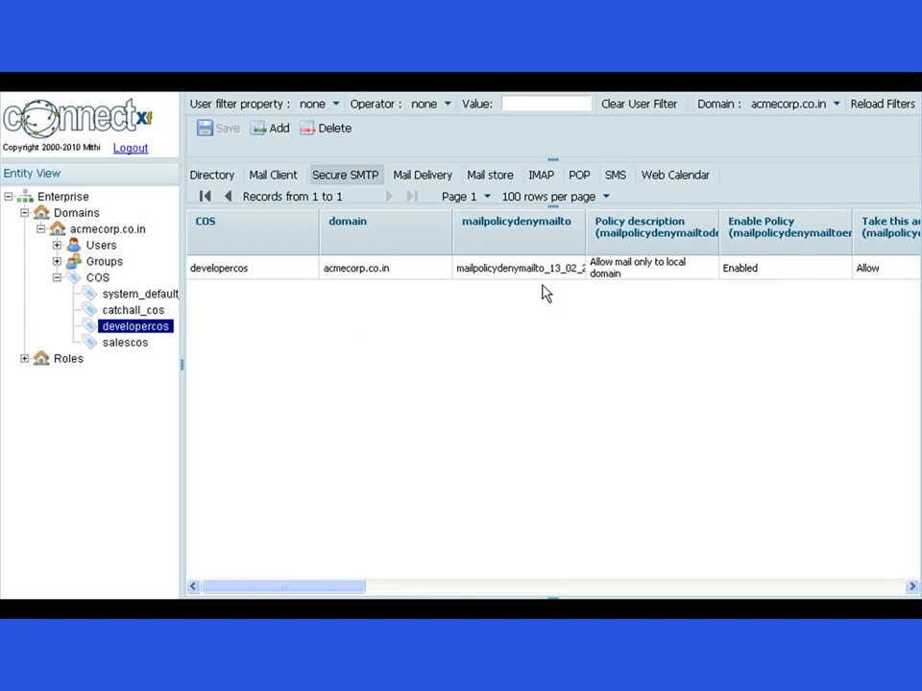
pyautogui.moveTo(322, 586)
pyautogui.mouseDown()
pyautogui.moveTo(485, 592)
pyautogui.moveTo(324, 593)
pyautogui.mouseUp()
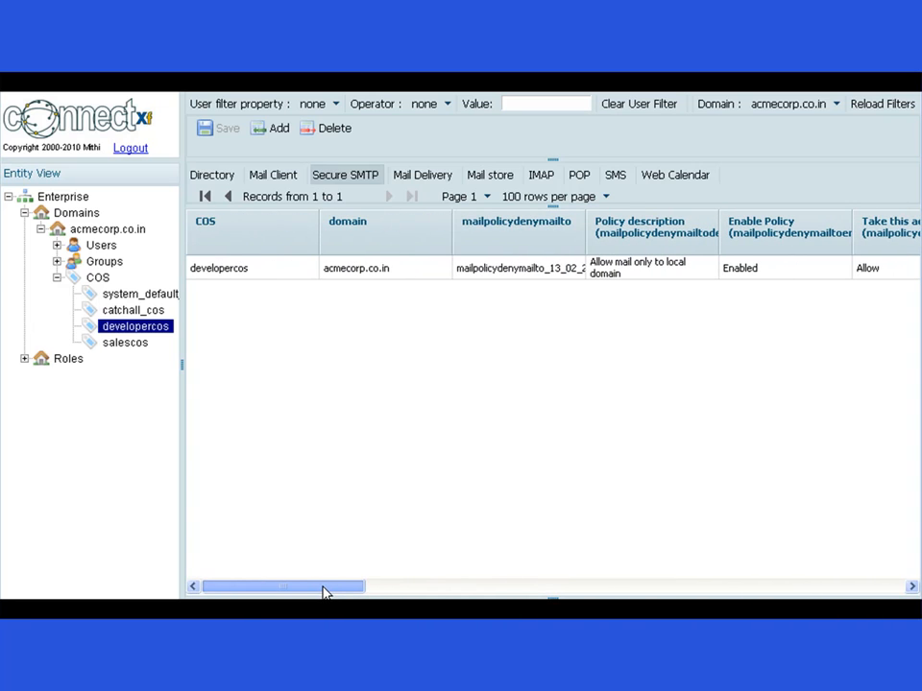